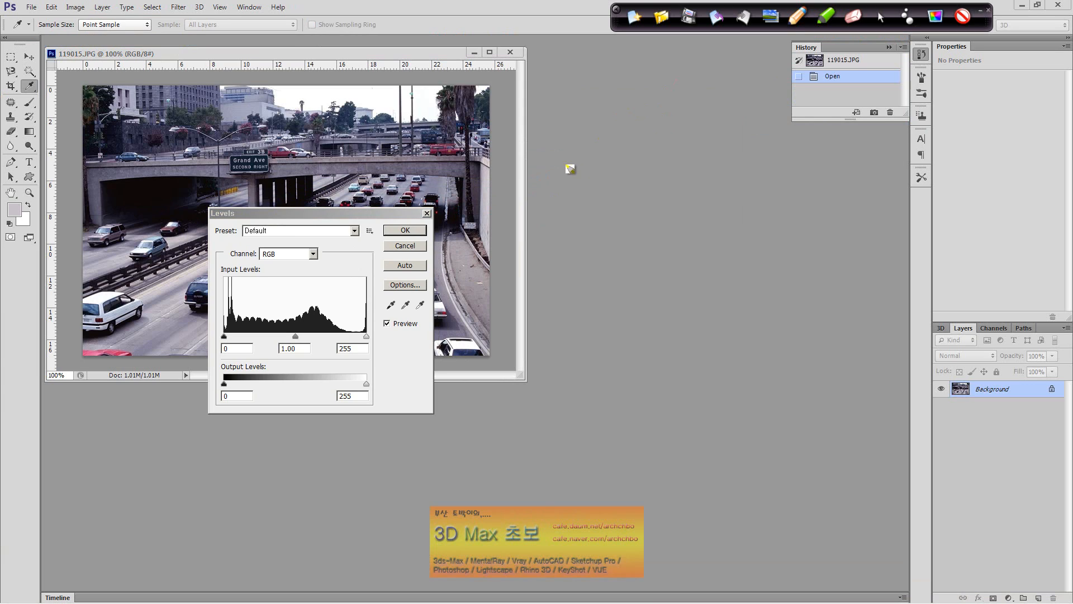
Handwrite a yellow on-screen note beside the Levels dialog about adjusting the image through three tonal areas, and underline "3가지 영역".
mouse_move(566, 166)
left_mouse_down()
mouse_move(593, 190)
mouse_move(616, 168)
mouse_move(619, 193)
mouse_move(641, 172)
mouse_move(646, 186)
mouse_move(668, 170)
mouse_move(672, 189)
mouse_move(689, 173)
mouse_move(681, 183)
mouse_move(759, 180)
left_mouse_up()
mouse_move(606, 204)
left_mouse_down()
mouse_move(618, 216)
mouse_move(665, 205)
mouse_move(693, 225)
mouse_move(708, 212)
mouse_move(796, 208)
left_mouse_up()
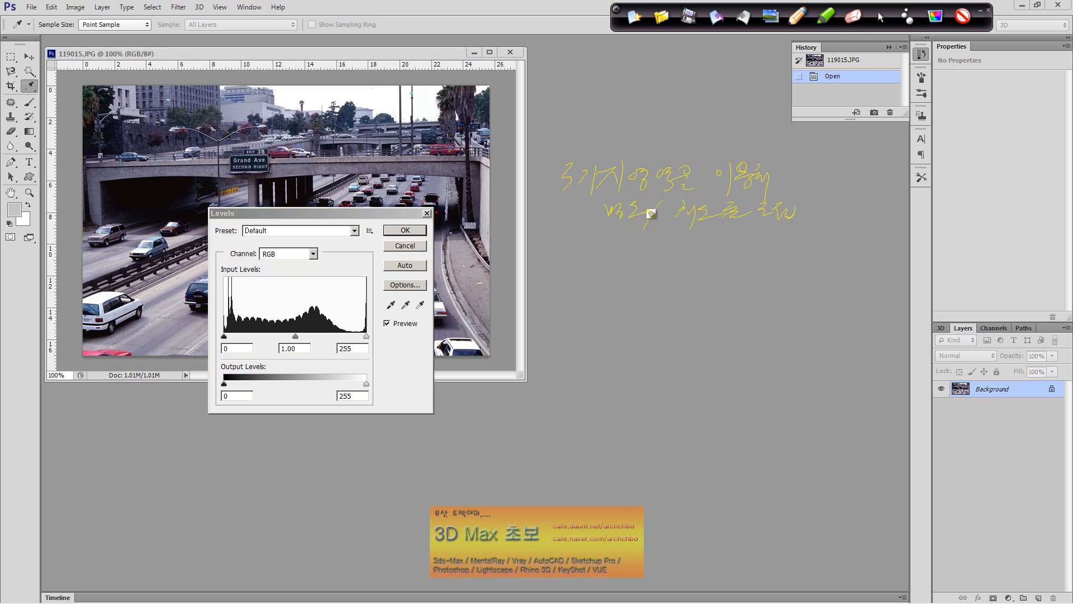
left_click_drag(563, 196, 649, 195)
Draw a yellow bracket under the note and handwrite its three branches for the bright, middle and dark areas in Korean.
mouse_move(572, 219)
left_mouse_down()
mouse_move(586, 262)
mouse_move(597, 251)
mouse_move(592, 355)
left_mouse_up()
left_click_drag(584, 295, 597, 294)
mouse_move(619, 251)
left_mouse_down()
mouse_move(630, 239)
mouse_move(618, 268)
mouse_move(637, 249)
mouse_move(703, 250)
mouse_move(695, 270)
left_mouse_up()
mouse_move(626, 288)
left_mouse_down()
mouse_move(621, 302)
mouse_move(673, 294)
mouse_move(670, 305)
mouse_move(690, 290)
mouse_move(687, 319)
left_mouse_up()
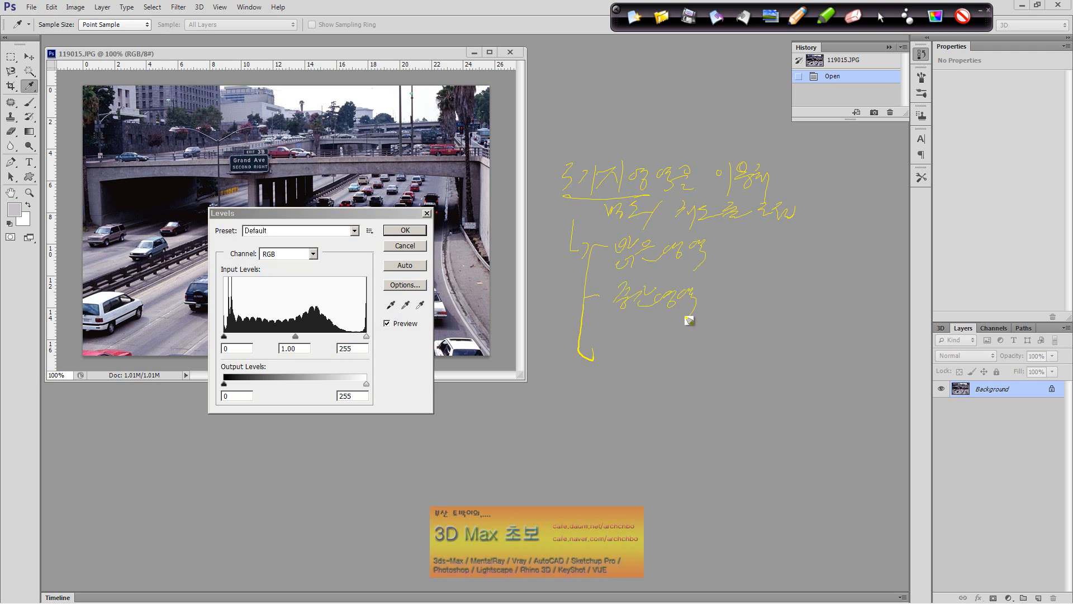
mouse_move(618, 353)
left_mouse_down()
mouse_move(641, 350)
mouse_move(635, 365)
mouse_move(652, 356)
mouse_move(651, 372)
mouse_move(699, 349)
mouse_move(694, 387)
left_mouse_up()
Add the handwritten English terms "Hight light Tone", "Mid Tone" and "Shadow Tone" in parentheses beside the three area names.
left_click_drag(724, 239, 729, 259)
mouse_move(734, 247)
left_mouse_down()
mouse_move(792, 236)
mouse_move(813, 258)
mouse_move(831, 247)
mouse_move(821, 273)
mouse_move(843, 228)
mouse_move(849, 255)
mouse_move(862, 240)
mouse_move(890, 244)
mouse_move(867, 276)
left_mouse_up()
mouse_move(721, 289)
left_mouse_down()
mouse_move(714, 317)
mouse_move(762, 301)
mouse_move(782, 317)
mouse_move(808, 308)
mouse_move(810, 324)
mouse_move(797, 311)
mouse_move(829, 323)
mouse_move(838, 307)
mouse_move(854, 314)
left_mouse_up()
left_click_drag(872, 296, 858, 327)
left_click(727, 351)
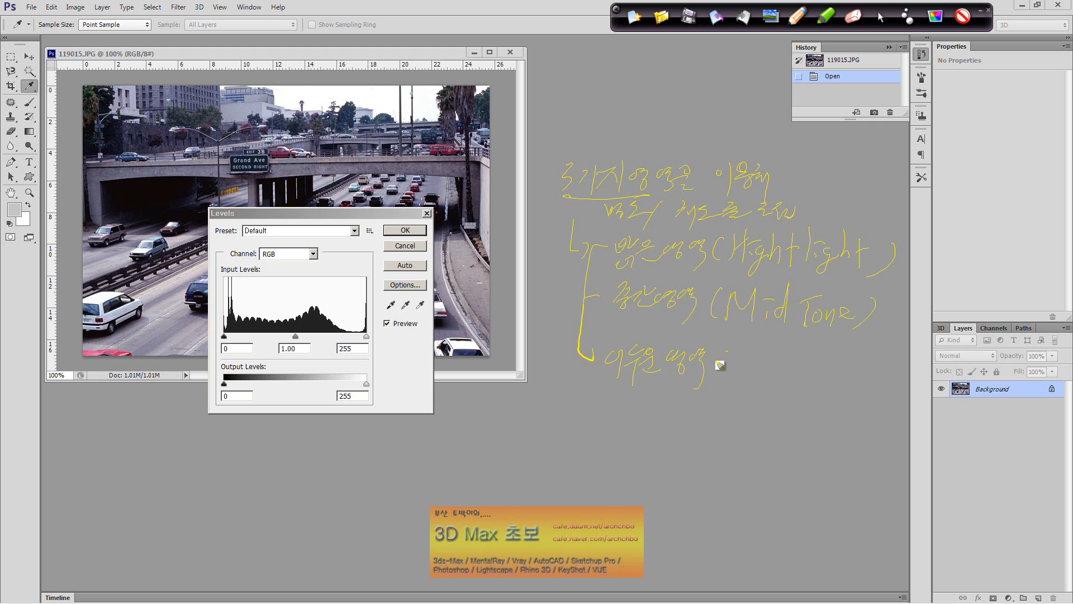
mouse_move(720, 363)
left_mouse_down()
mouse_move(804, 367)
mouse_move(852, 344)
mouse_move(846, 367)
mouse_move(902, 362)
left_mouse_up()
mouse_move(872, 252)
left_mouse_down()
mouse_move(902, 228)
mouse_move(891, 272)
left_mouse_up()
mouse_move(903, 256)
left_mouse_down()
mouse_move(927, 252)
mouse_move(953, 277)
left_mouse_up()
left_click_drag(980, 280, 962, 284)
Change the annotation pen to blue and circle the shadow, midtone and highlight input sliders under the histogram.
left_click(935, 16)
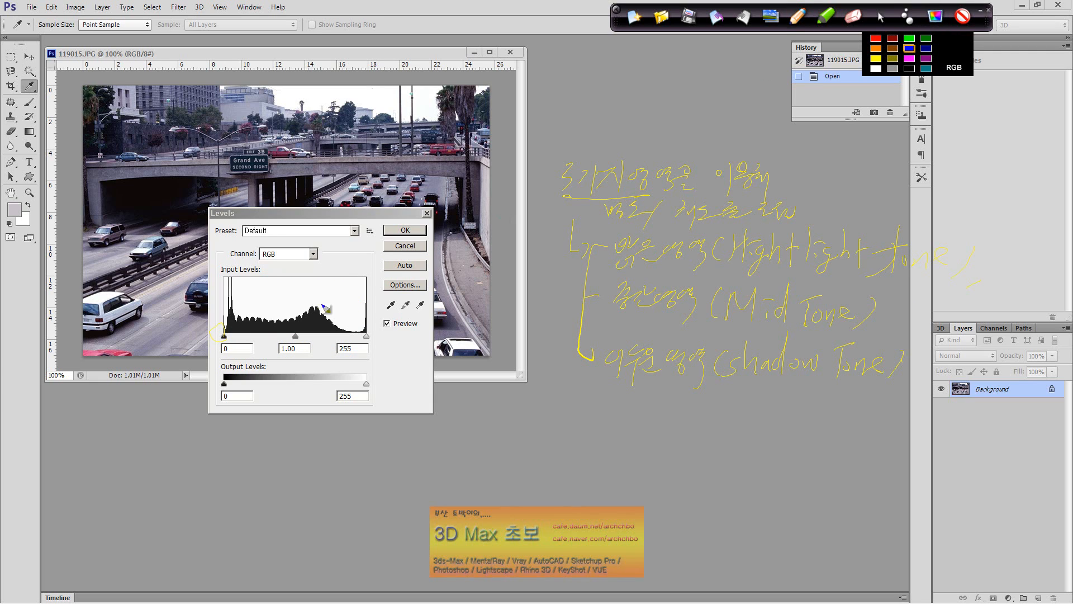
mouse_move(224, 328)
left_mouse_down()
mouse_move(232, 348)
mouse_move(240, 342)
left_mouse_up()
left_click_drag(308, 335, 304, 346)
left_click_drag(374, 343, 370, 354)
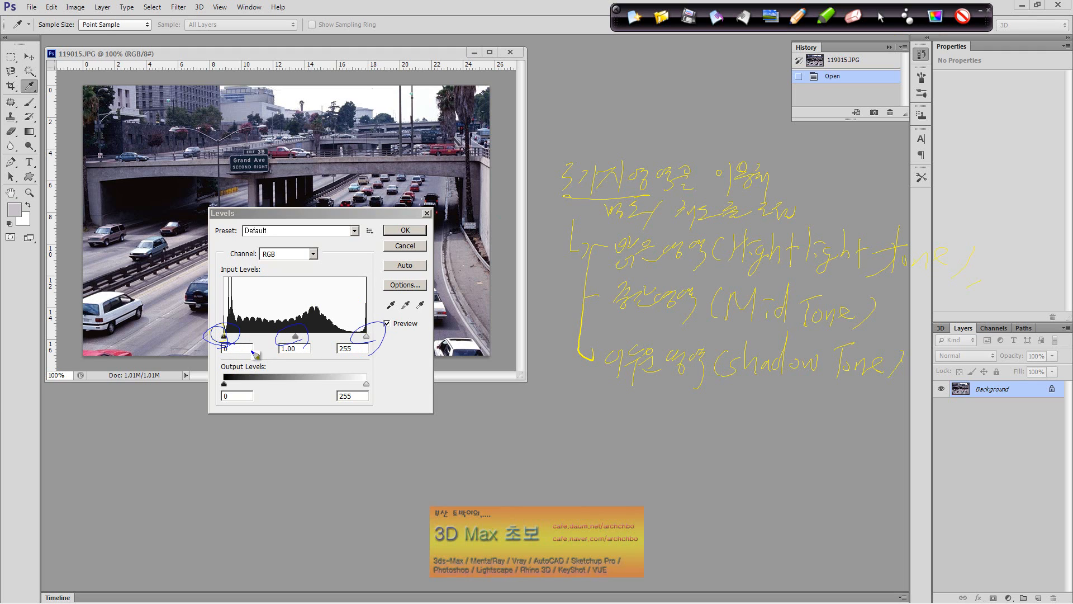
Connect the three circled sliders with blue lines to handwritten labels "shadow", "Mid" and "Hight light Tone", and circle the Preset label.
left_click_drag(214, 341, 180, 429)
left_click_drag(170, 468, 159, 494)
mouse_move(182, 446)
left_mouse_down()
mouse_move(195, 478)
mouse_move(257, 470)
mouse_move(222, 475)
left_mouse_up()
mouse_move(190, 514)
left_mouse_down()
mouse_move(180, 511)
mouse_move(244, 522)
left_mouse_up()
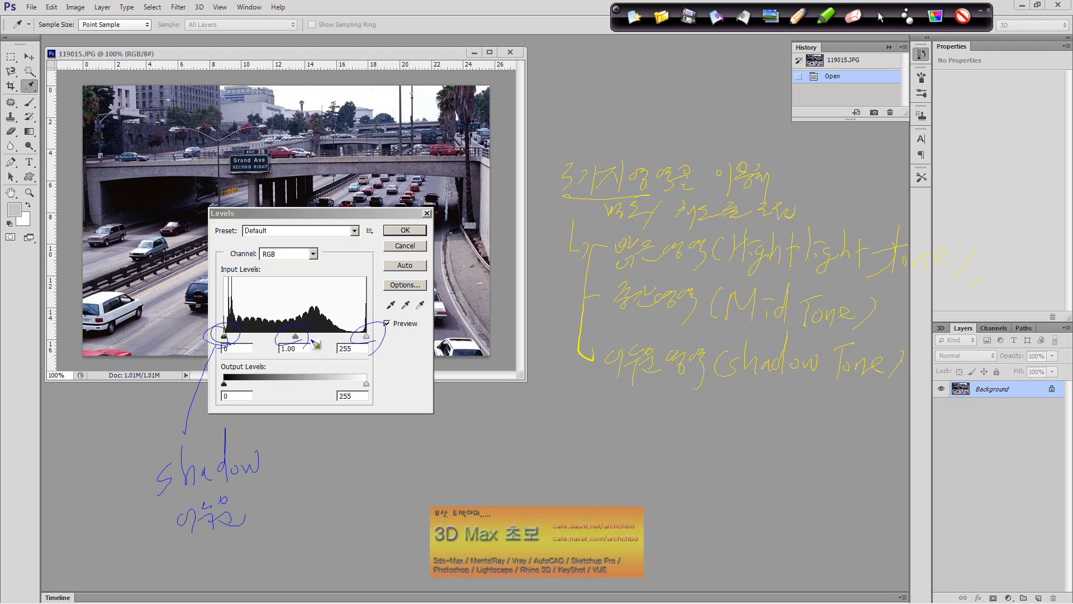
mouse_move(301, 351)
left_mouse_down()
mouse_move(315, 492)
mouse_move(325, 486)
left_mouse_up()
left_click(323, 448)
mouse_move(341, 474)
left_mouse_down()
mouse_move(348, 435)
mouse_move(344, 491)
left_mouse_up()
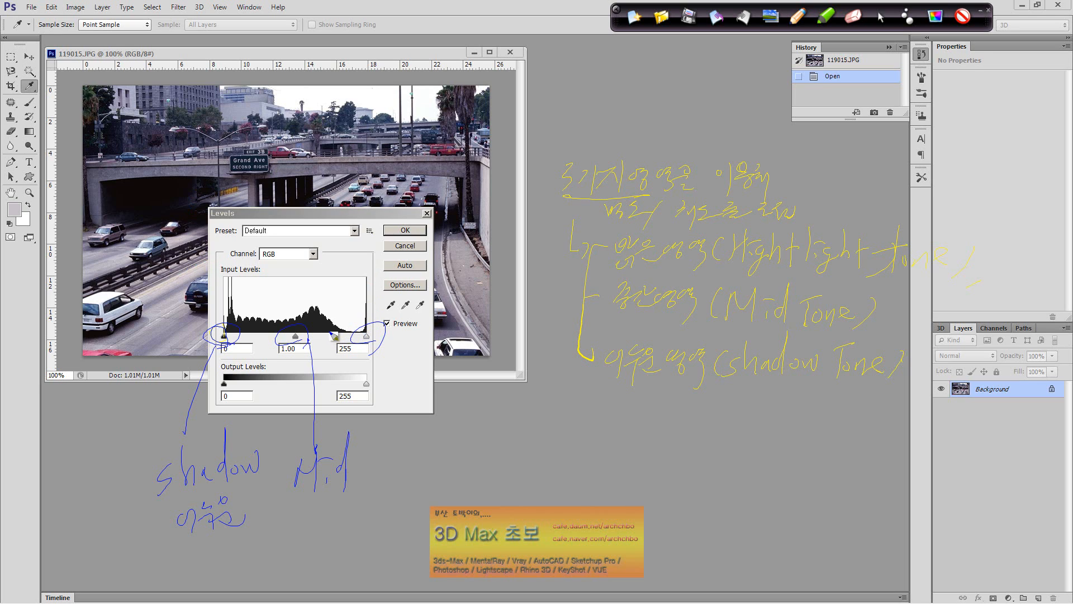
mouse_move(316, 338)
left_mouse_down()
mouse_move(263, 316)
mouse_move(297, 352)
mouse_move(313, 337)
mouse_move(456, 482)
mouse_move(473, 465)
left_mouse_up()
mouse_move(475, 447)
left_mouse_down()
mouse_move(474, 484)
mouse_move(500, 472)
mouse_move(548, 482)
mouse_move(575, 455)
mouse_move(570, 468)
mouse_move(630, 446)
mouse_move(640, 475)
mouse_move(724, 463)
left_mouse_up()
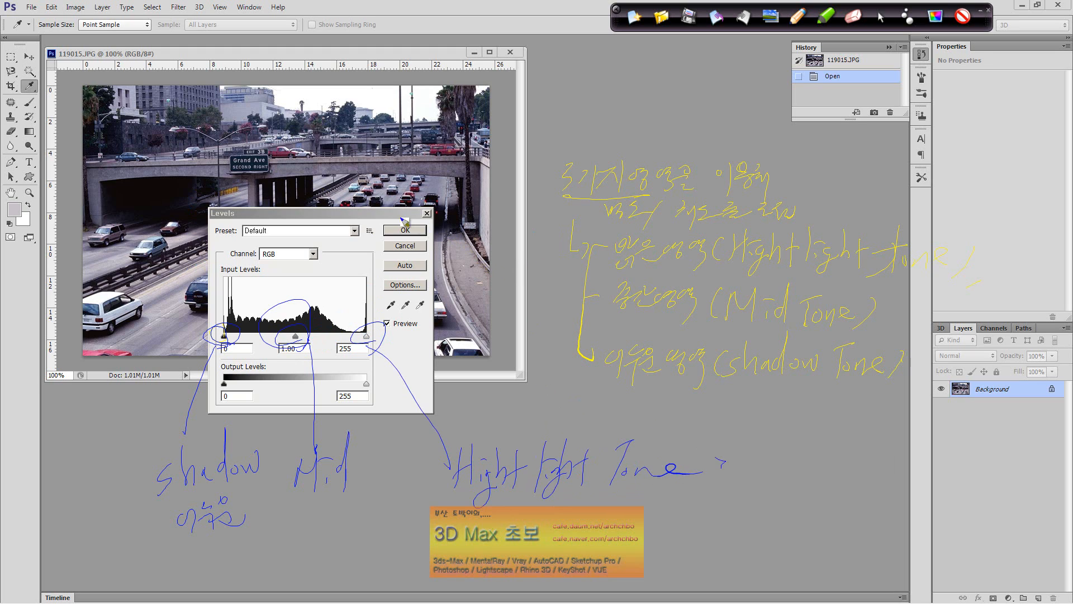
left_click_drag(238, 239, 256, 229)
Examine the histograms of the Red, Green and Blue channels in Levels, and return to the RGB channel.
left_click(881, 17)
left_click(309, 260)
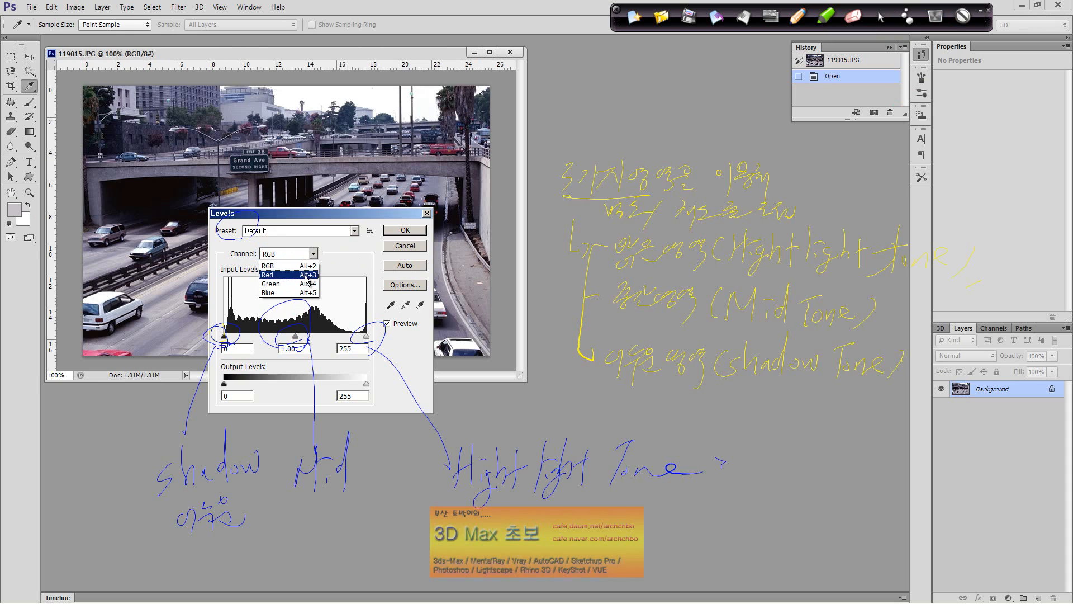
left_click(308, 275)
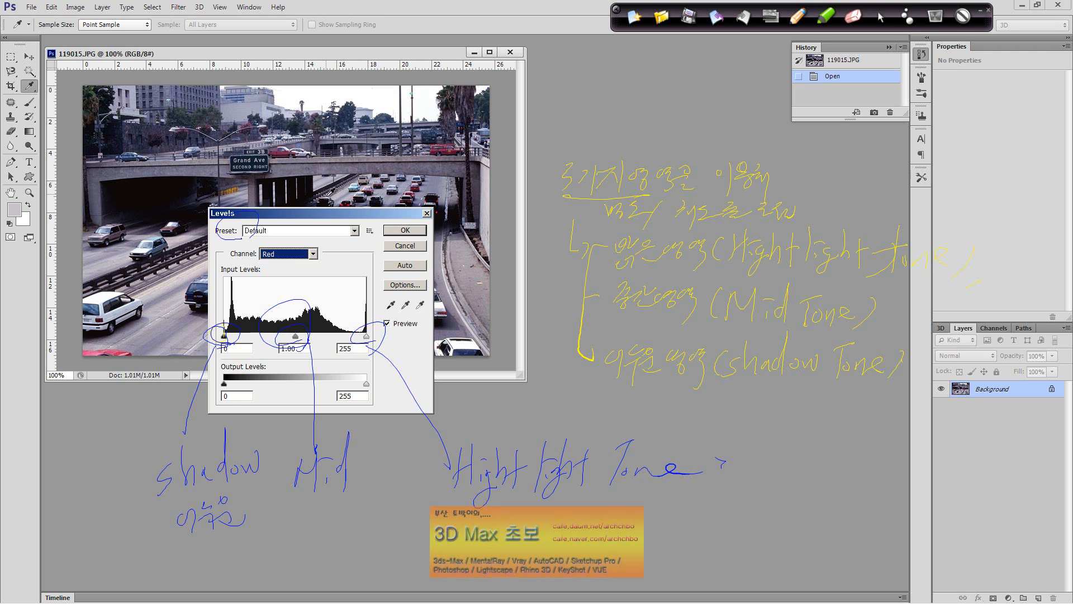
left_click(314, 257)
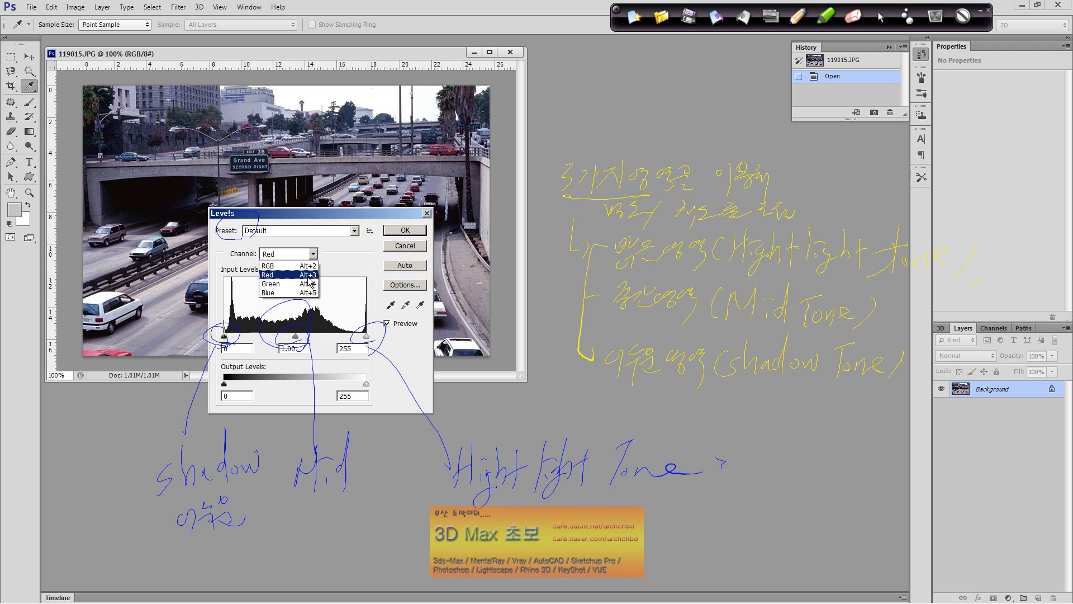
left_click(304, 286)
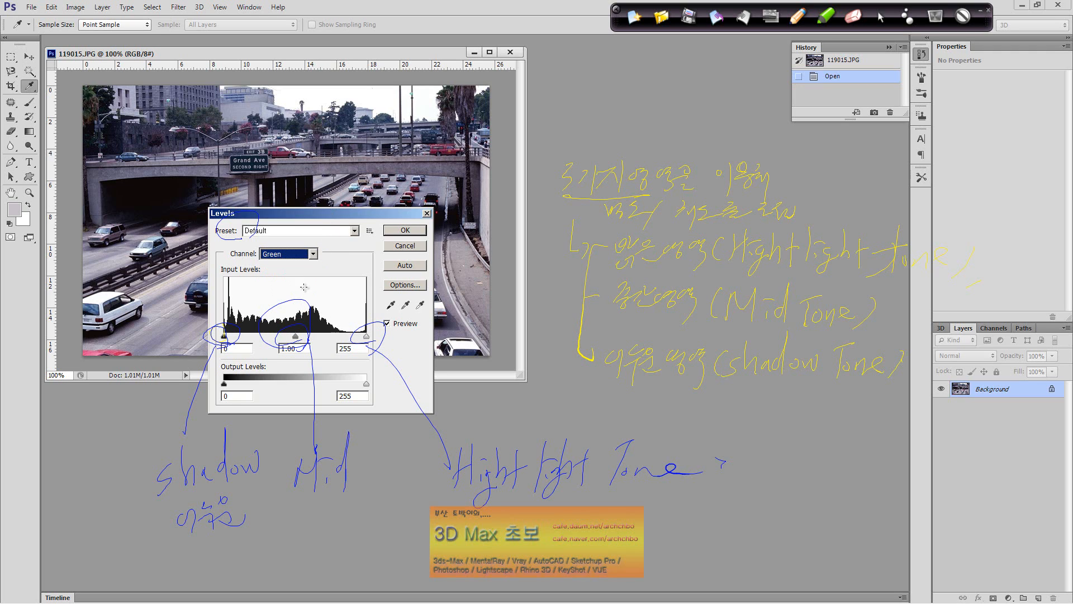
left_click(312, 255)
left_click(291, 286)
left_click(310, 256)
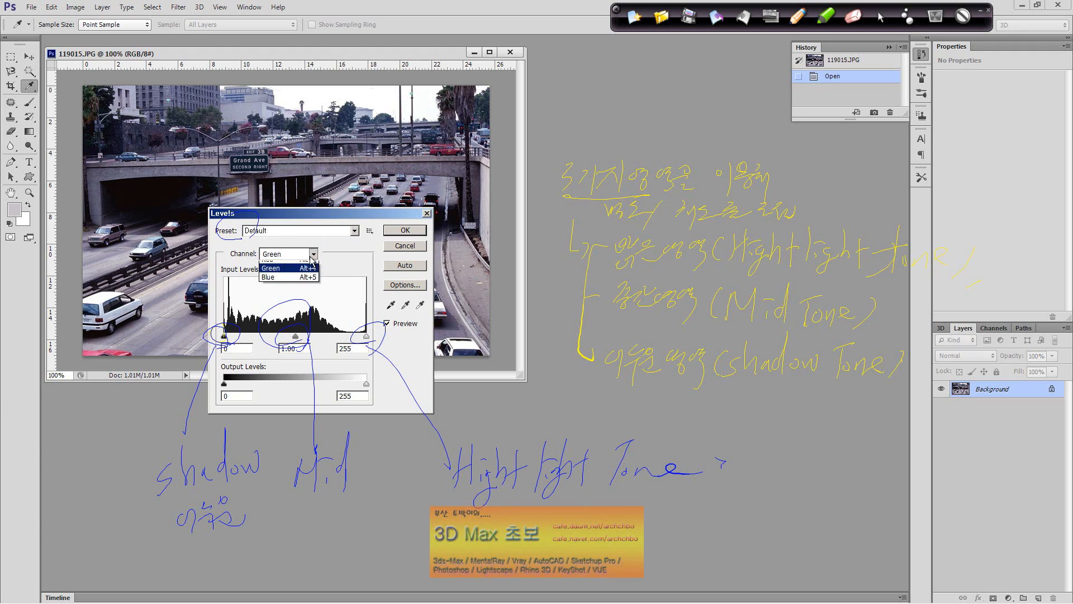
left_click(302, 277)
left_click(311, 257)
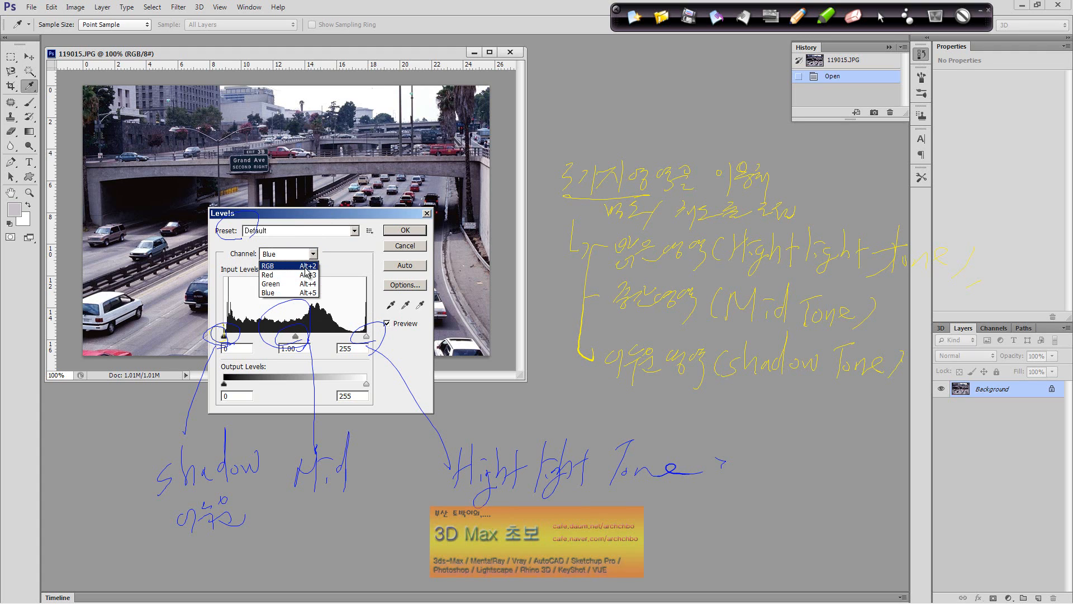
left_click(307, 265)
Try shifting the Red channel's shadow input and black output sliders, and bring both back to 0.
left_click(309, 257)
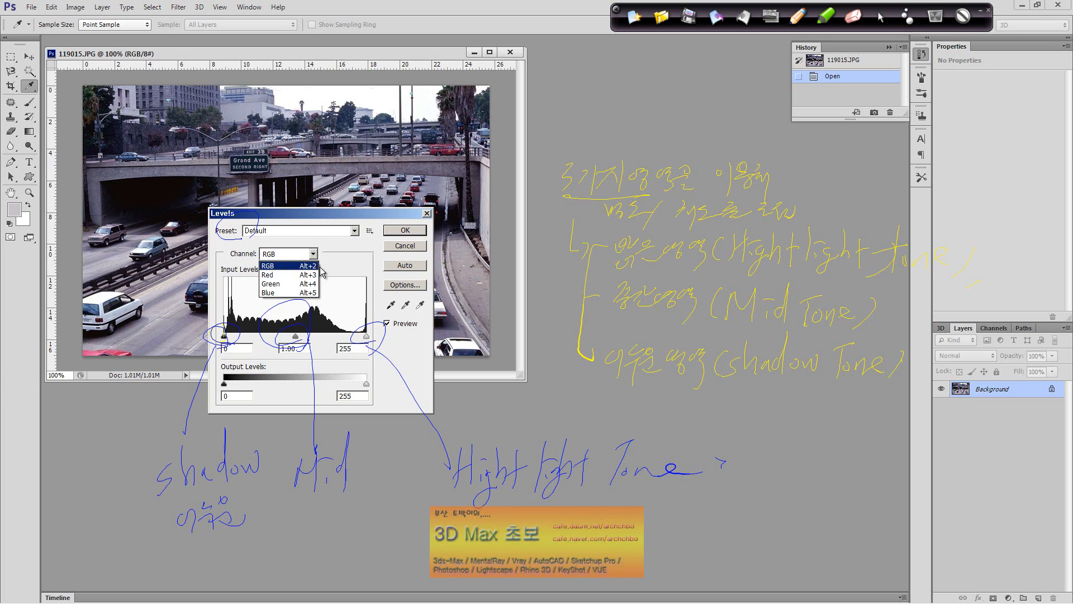
left_click(280, 274)
mouse_move(226, 341)
left_mouse_down()
mouse_move(261, 337)
mouse_move(224, 337)
left_mouse_up()
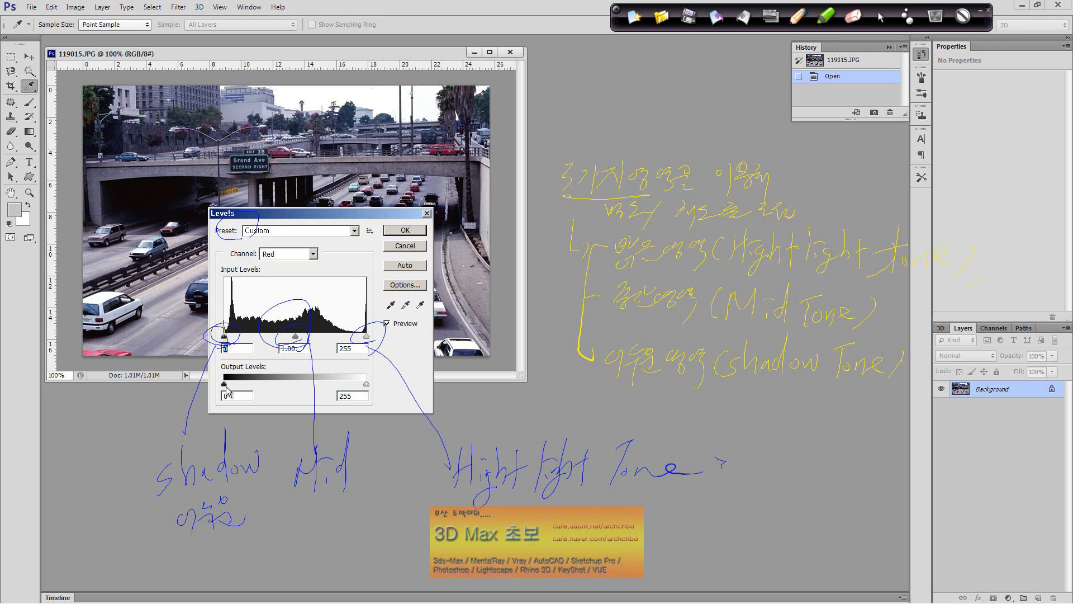
left_click_drag(225, 383, 197, 380)
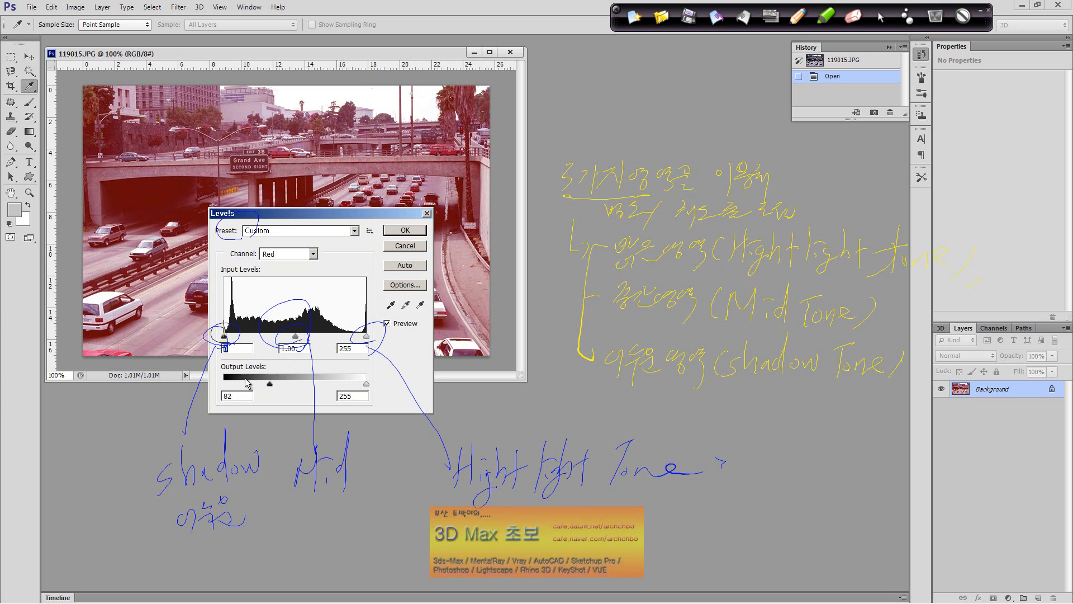
Test the black and white output sliders on the RGB channel, and apply the Auto levels correction.
left_click(308, 254)
left_click(305, 267)
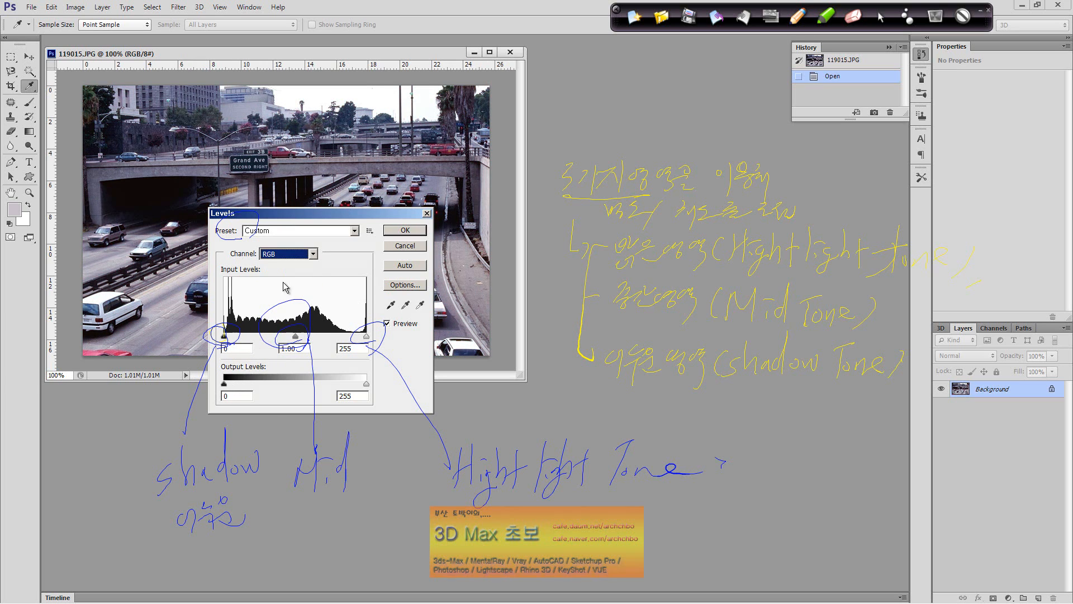
left_click_drag(224, 384, 206, 401)
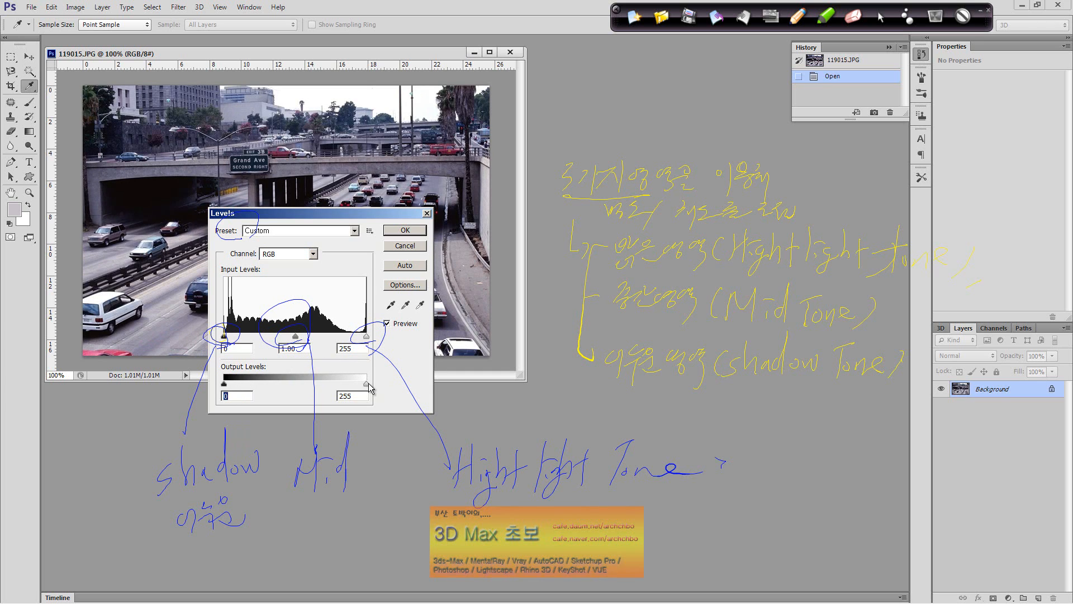
left_click_drag(367, 382, 408, 344)
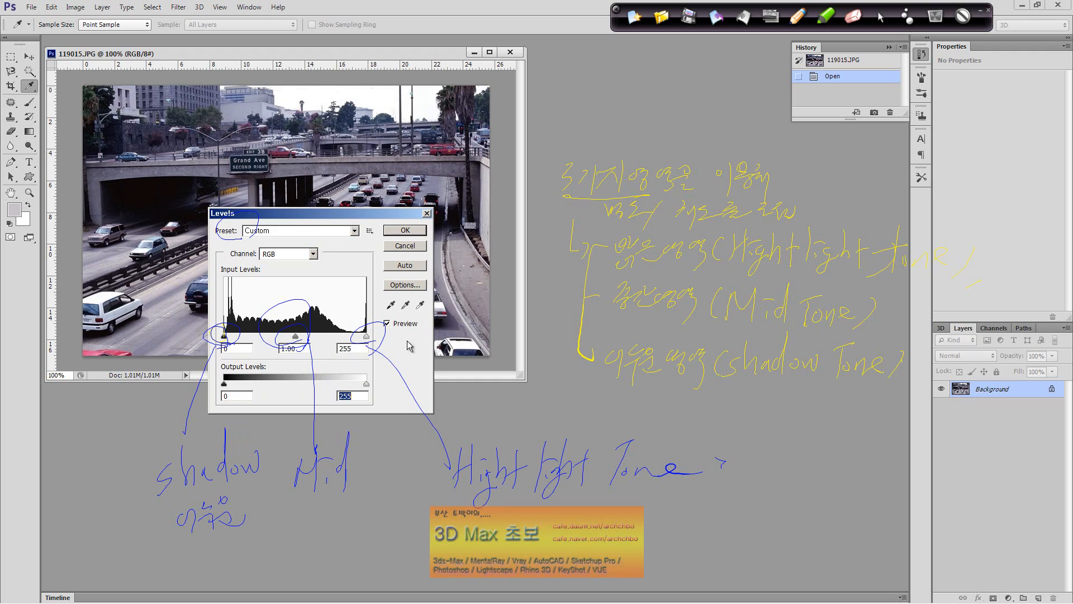
left_click(414, 271)
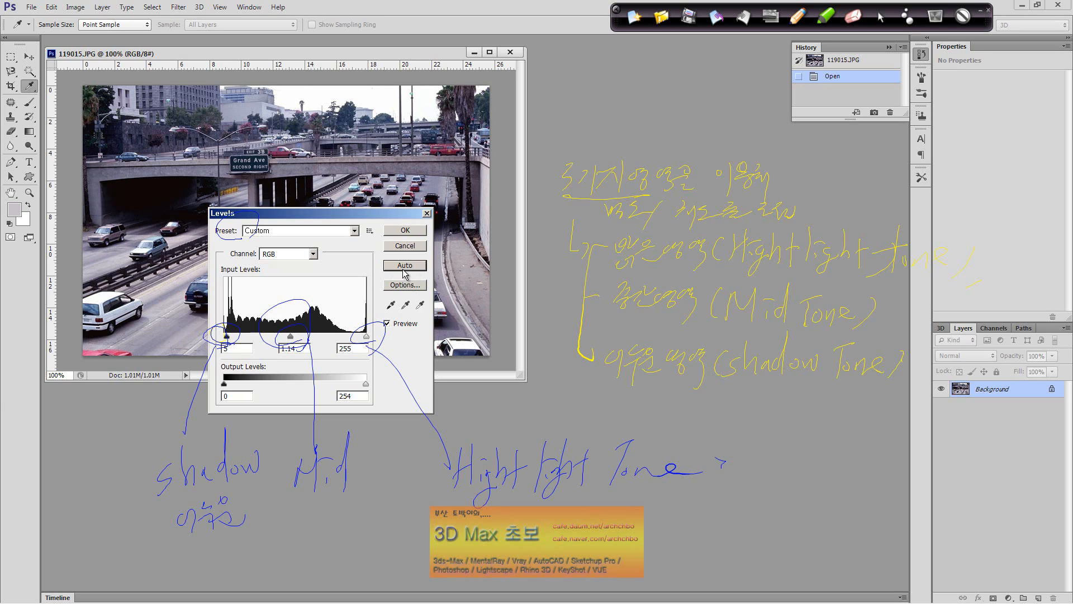
Clear all the handwritten annotations and move the Levels dialog off the photo.
left_click(635, 18)
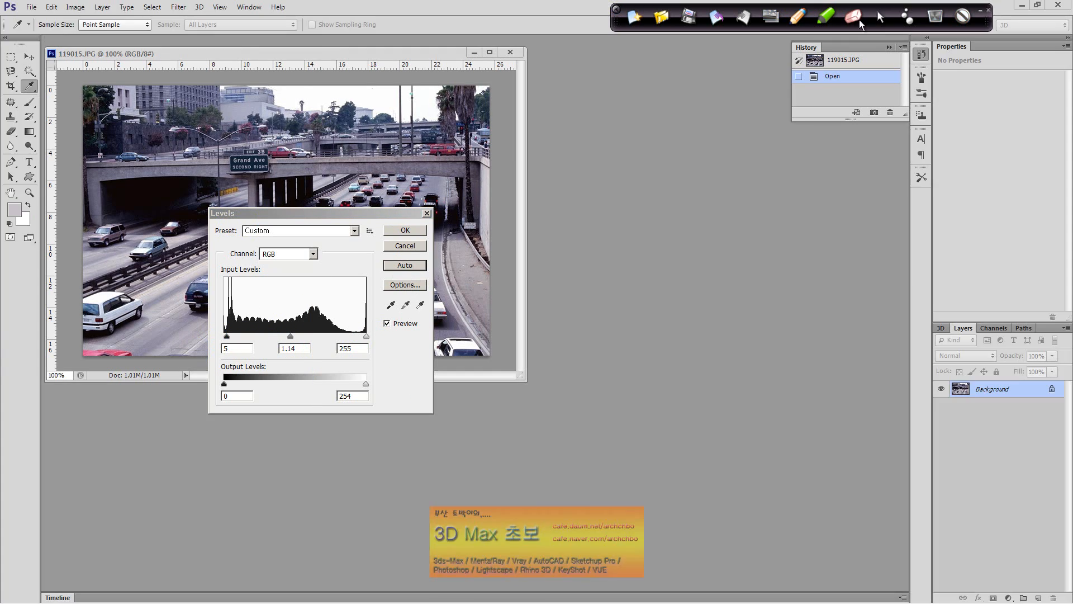
left_click_drag(386, 212, 732, 162)
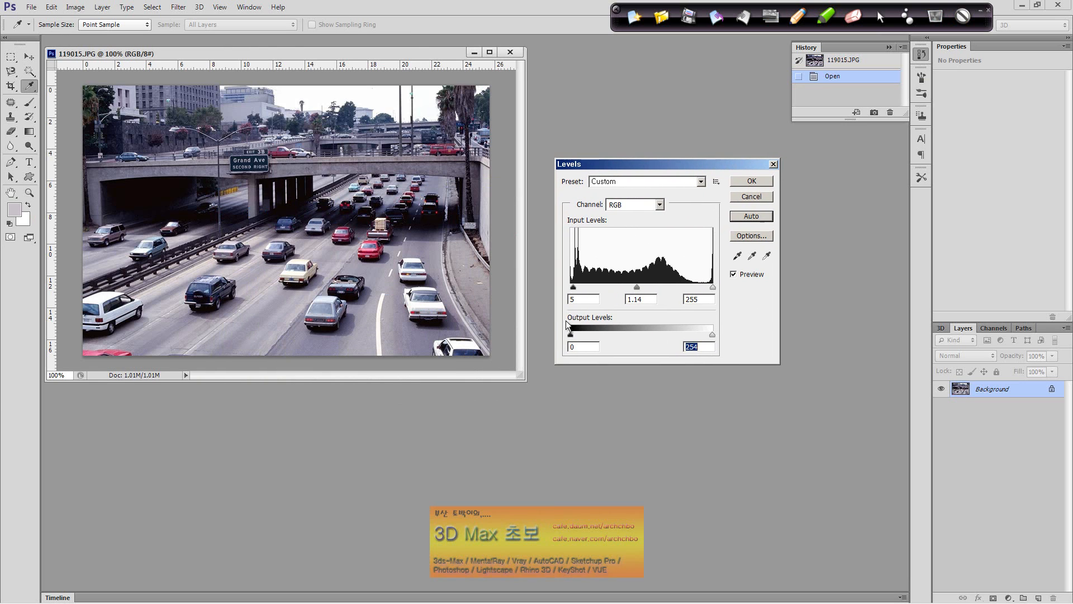
Set the black input level to 0, and sketch blue guide marks over the histogram's tonal areas before clearing them.
left_click_drag(573, 287, 561, 287)
mouse_move(641, 224)
left_mouse_down()
mouse_move(644, 327)
mouse_move(654, 327)
left_mouse_up()
mouse_move(572, 281)
left_mouse_down()
mouse_move(644, 266)
mouse_move(692, 285)
left_mouse_up()
left_click_drag(687, 215, 683, 324)
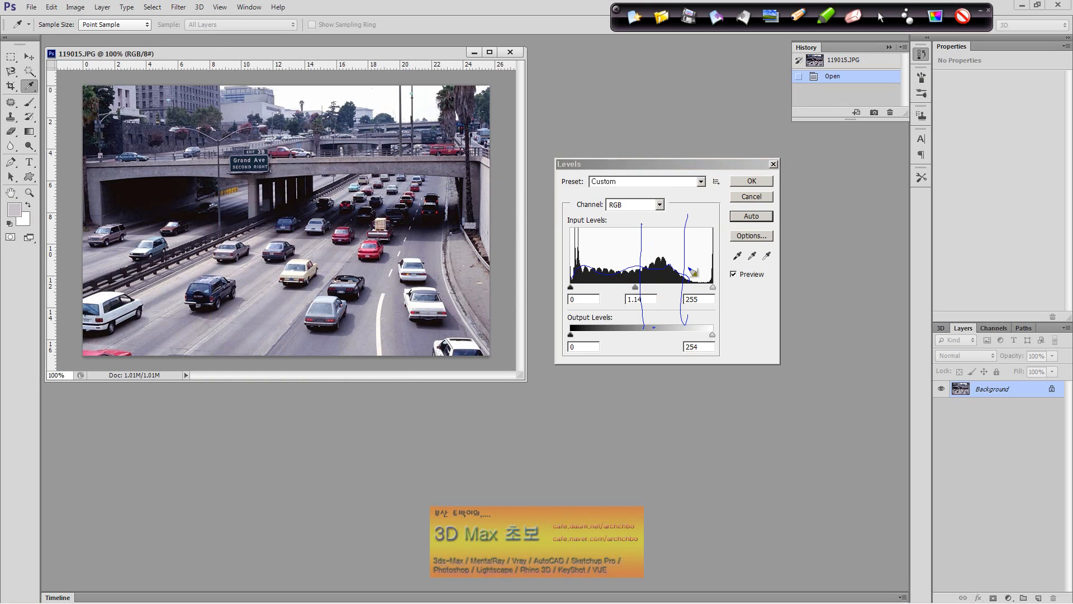
left_click_drag(689, 267, 711, 266)
mouse_move(675, 281)
left_mouse_down()
mouse_move(676, 240)
mouse_move(610, 256)
mouse_move(612, 287)
left_mouse_up()
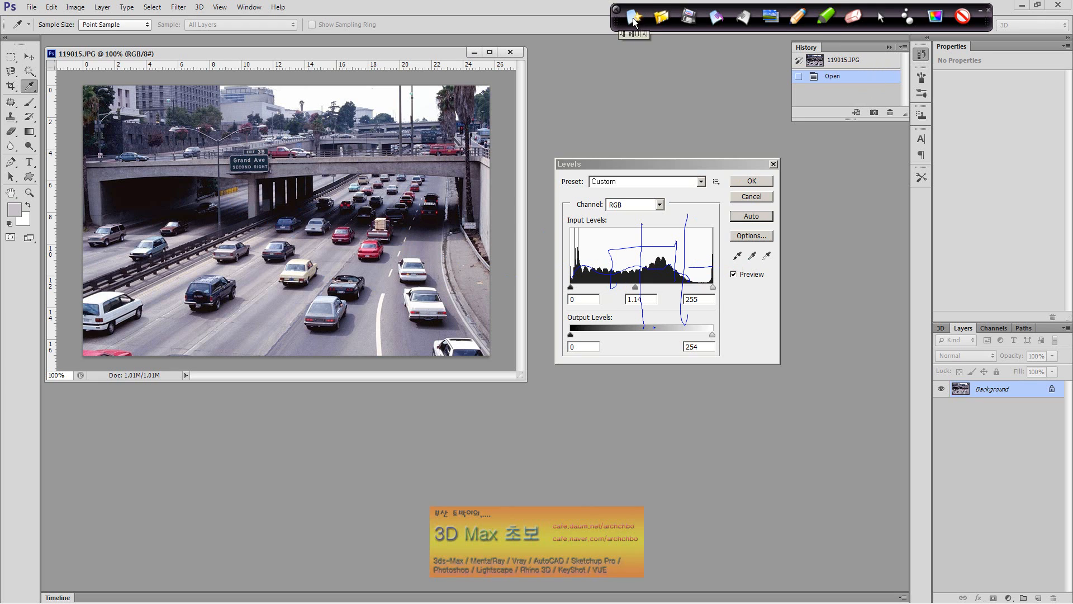
left_click(852, 16)
left_click(881, 22)
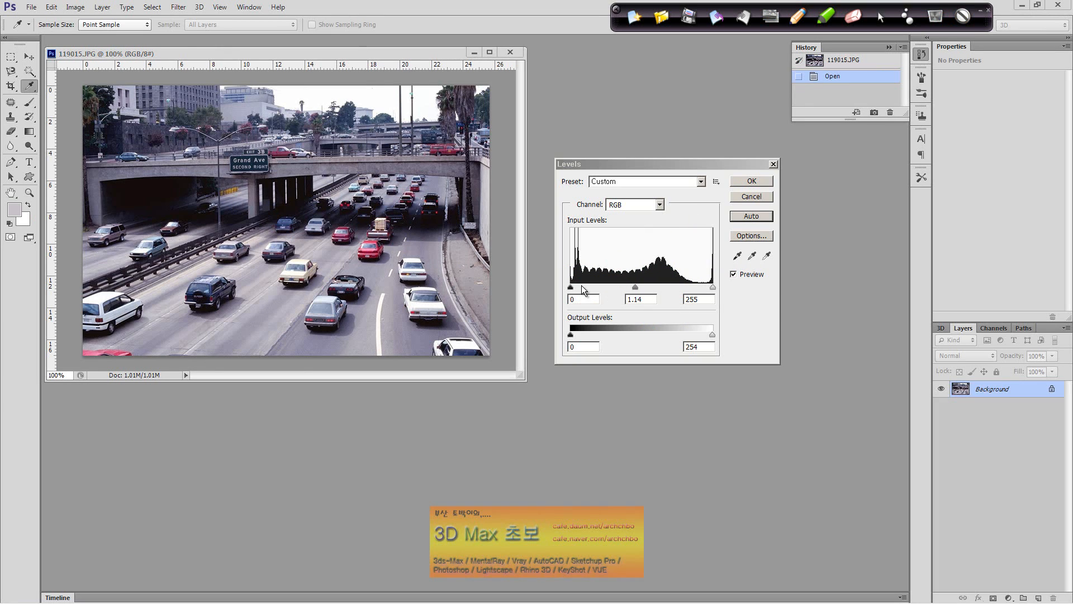
Try shifting the input sliders to a black level of 11 and midtones of 1.81, and cancel the Levels adjustment.
mouse_move(572, 288)
left_mouse_down()
mouse_move(643, 288)
mouse_move(551, 290)
left_mouse_up()
mouse_move(636, 287)
left_mouse_down()
mouse_move(699, 287)
mouse_move(619, 292)
left_mouse_up()
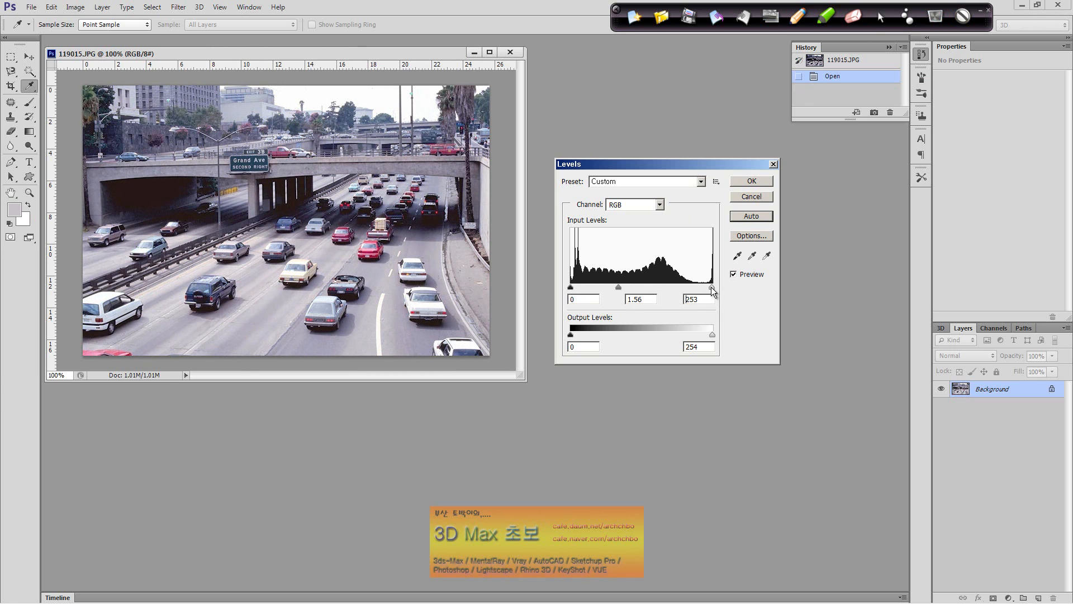
mouse_move(713, 287)
left_mouse_down()
mouse_move(652, 289)
mouse_move(726, 284)
left_mouse_up()
mouse_move(619, 287)
left_mouse_down()
mouse_move(659, 286)
mouse_move(613, 290)
mouse_move(637, 289)
mouse_move(626, 288)
left_mouse_up()
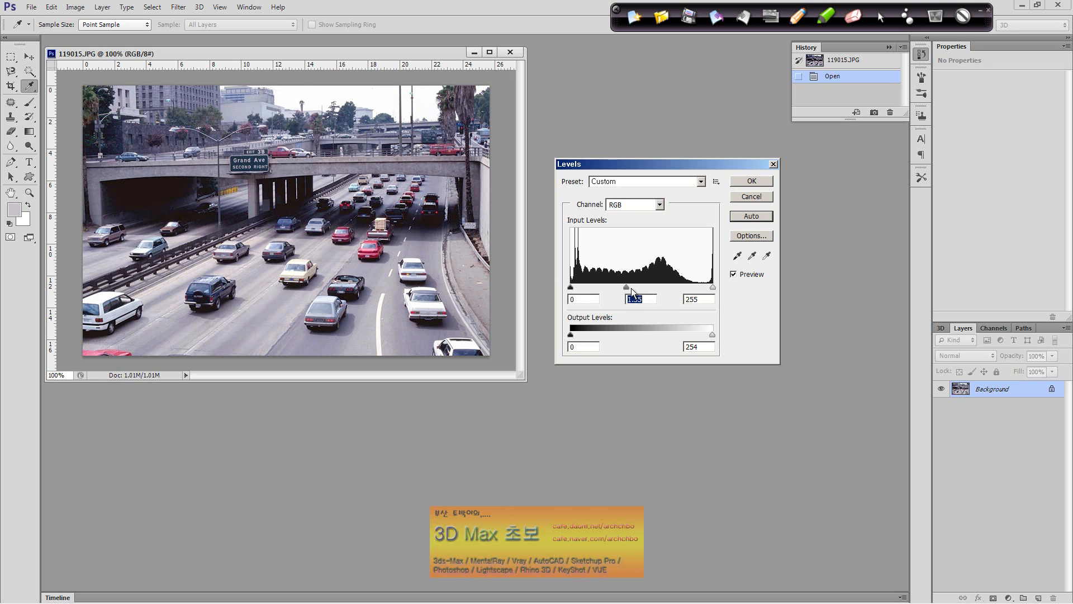
left_click_drag(571, 290, 618, 294)
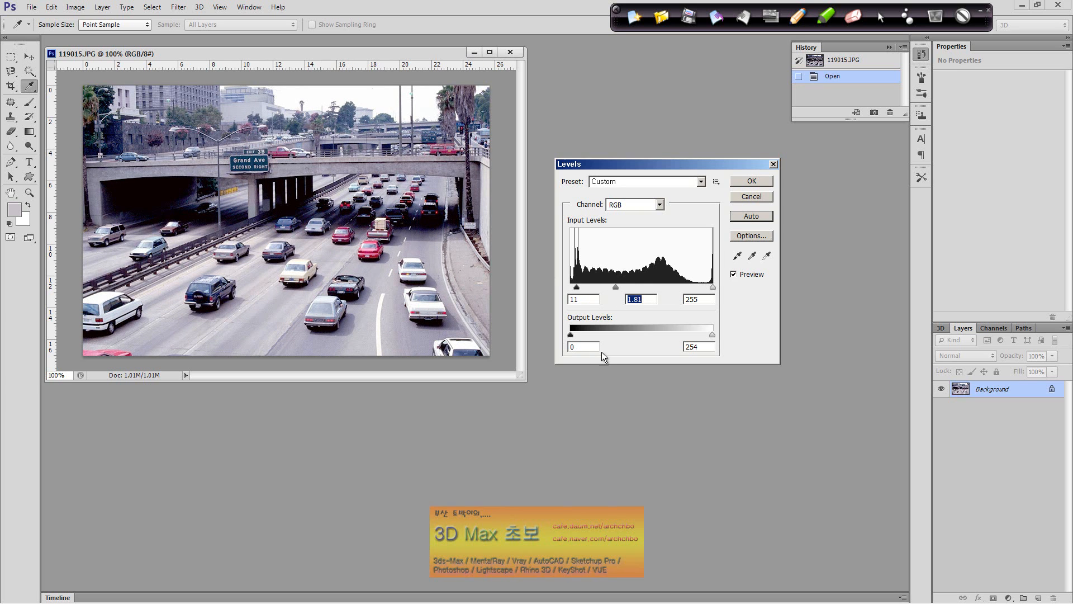
left_click(766, 199)
key("p")
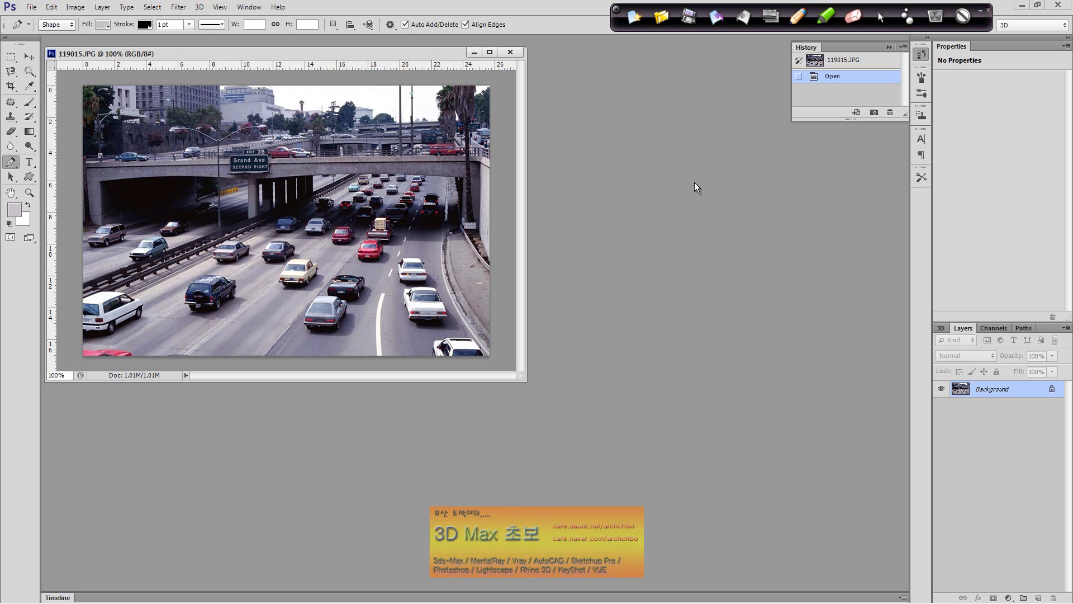
Open a new Levels adjustment and set the black point by sampling the dark shadow beneath the bridge.
left_click(75, 7)
mouse_move(128, 31)
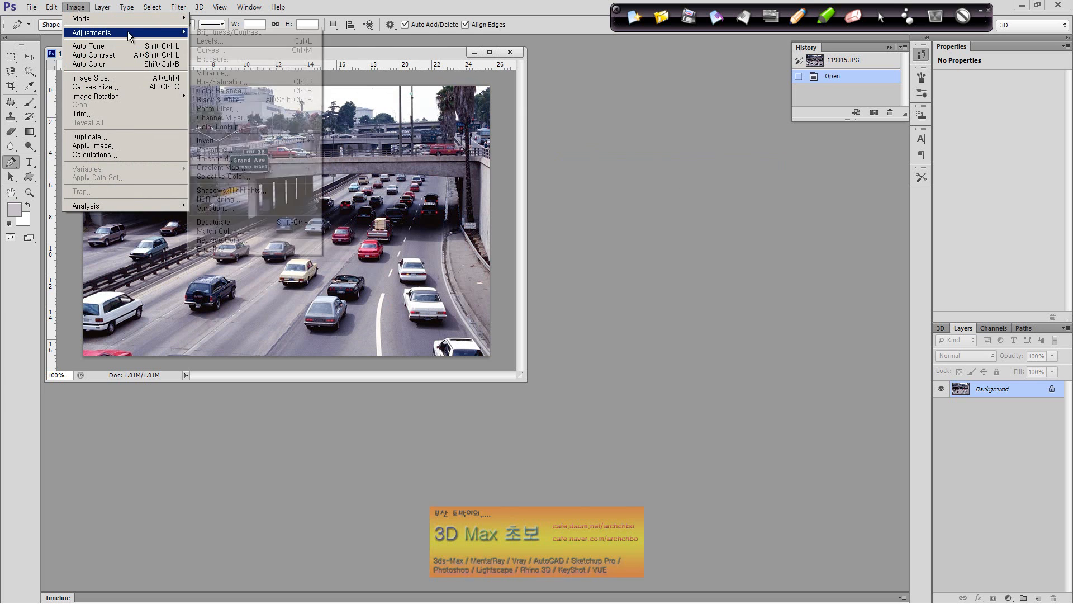
left_click(221, 42)
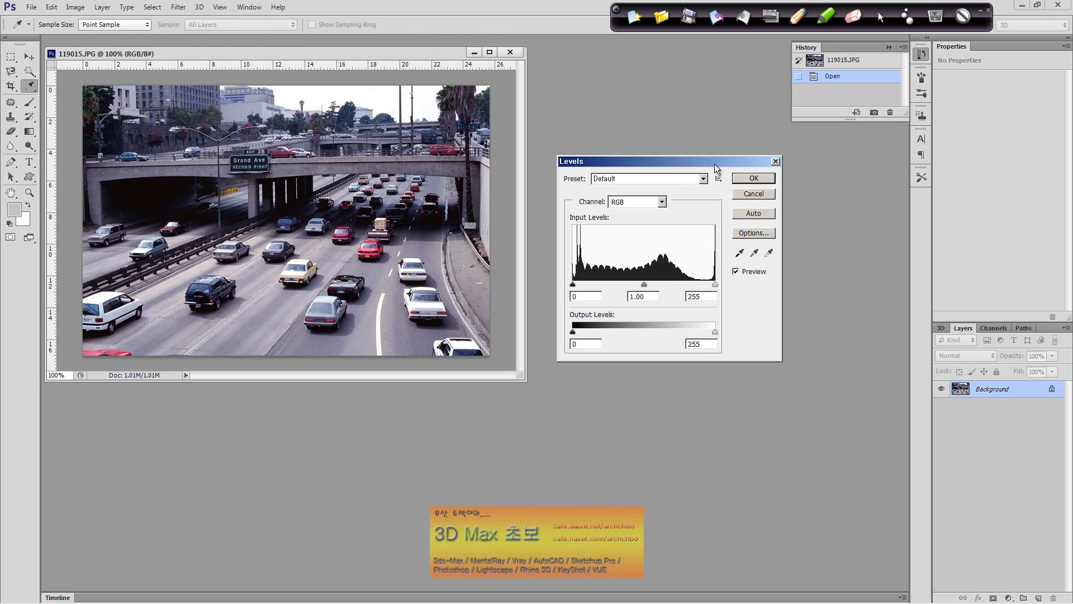
left_click_drag(715, 163, 696, 150)
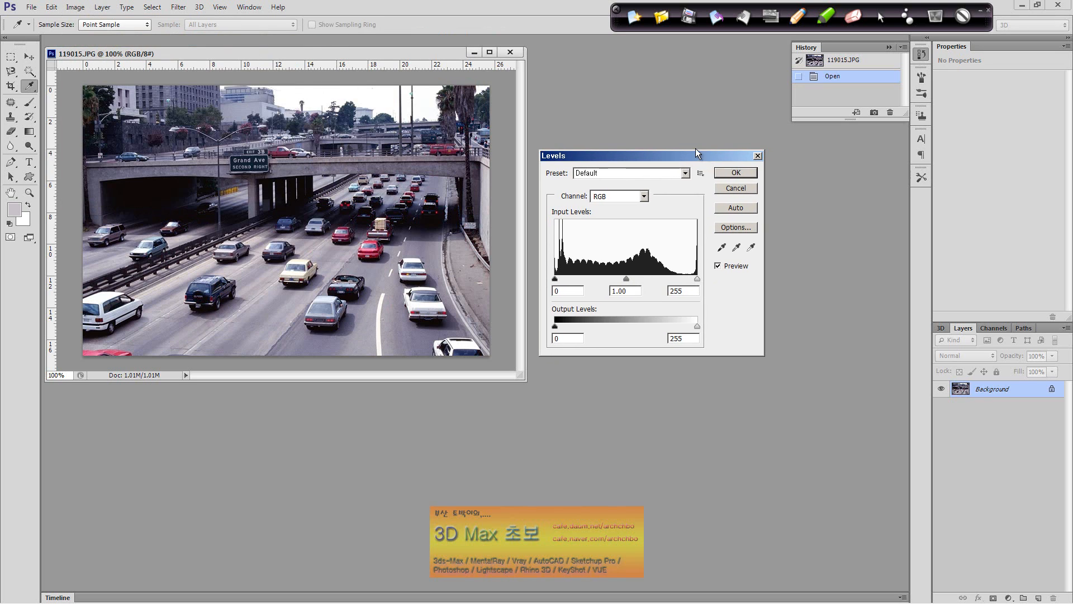
left_click(722, 248)
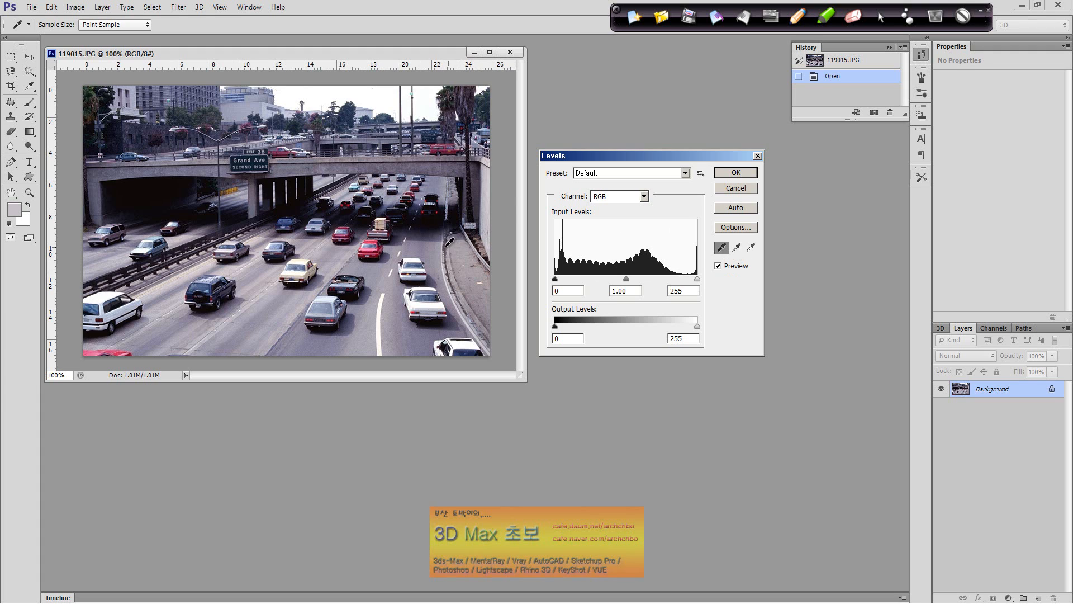
left_click(155, 182)
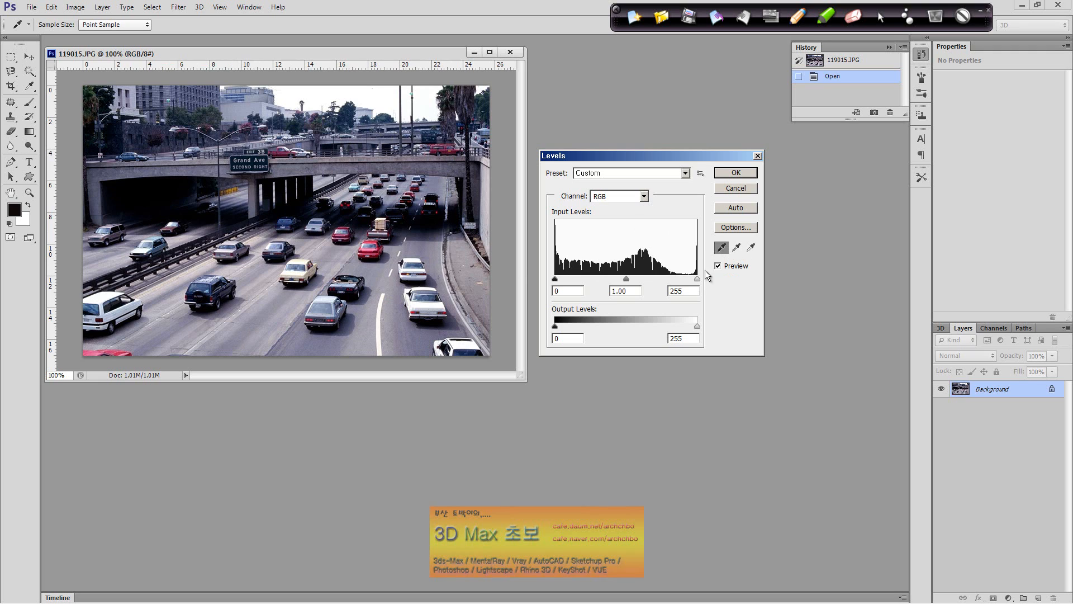
Set the gray point by sampling the mid-toned road surface between the cars at the middle of the highway.
left_click(736, 247)
left_click(720, 250)
left_click(735, 247)
left_click(338, 267)
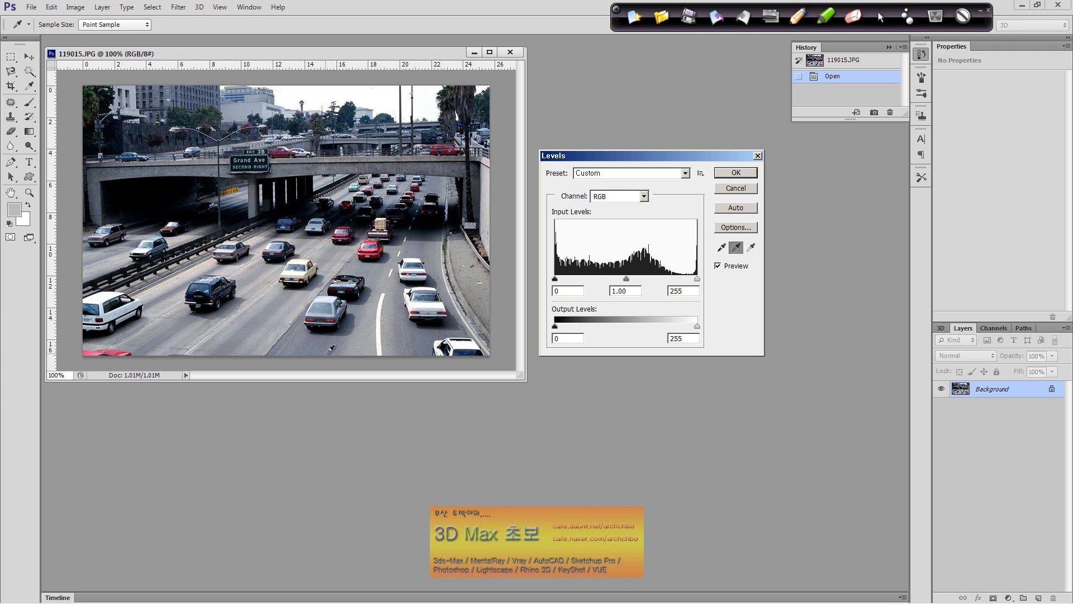
Try setting the white point from the foreground road surface and from a spot among the distant cars, and cancel the Levels adjustment.
left_click(751, 247)
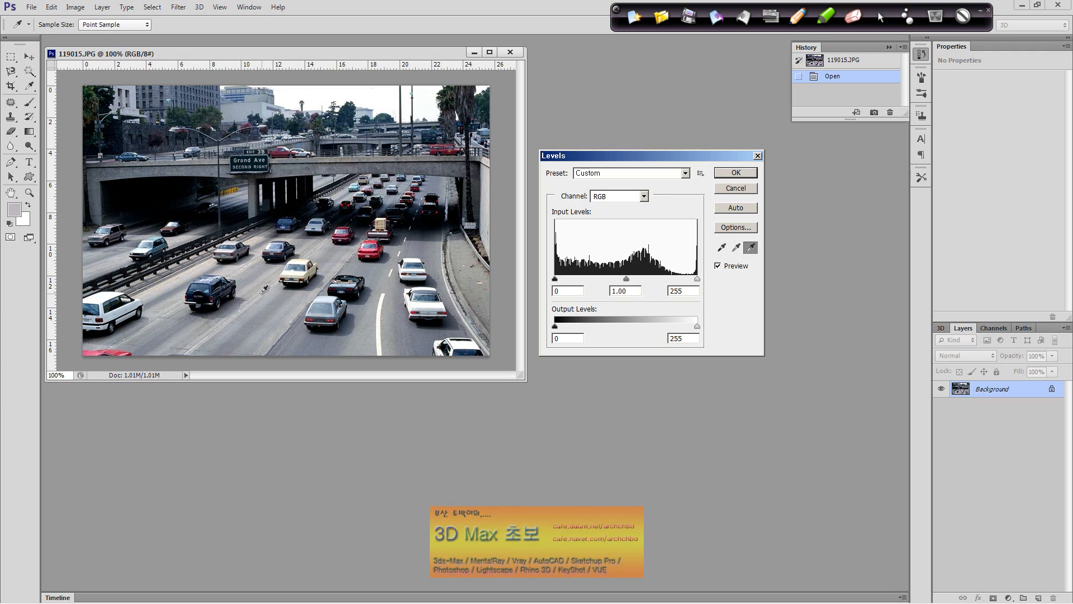
left_click(200, 342)
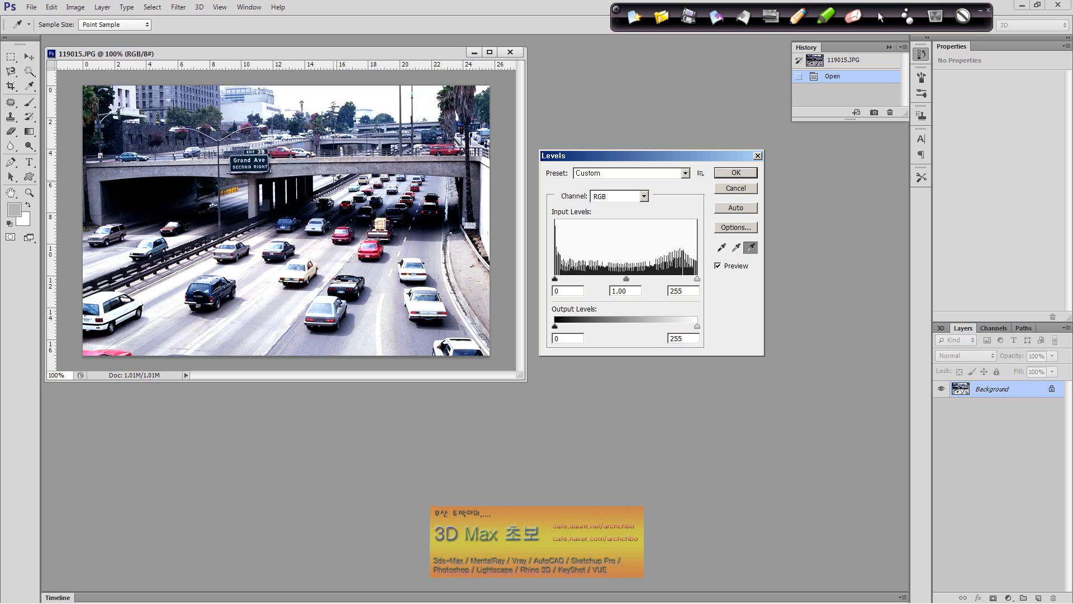
left_click(359, 201)
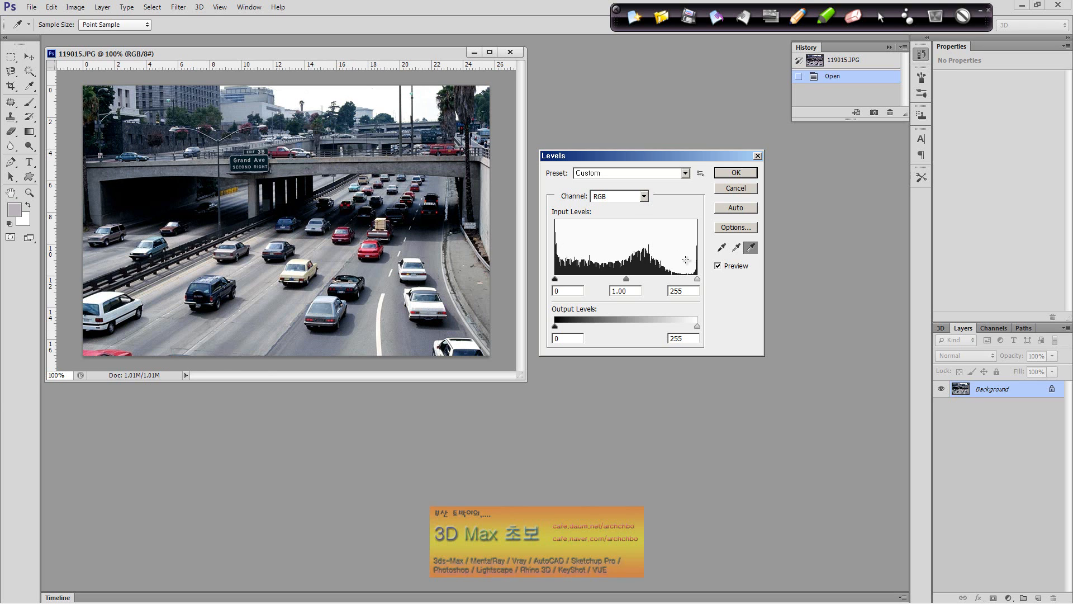
left_click(735, 188)
key("p")
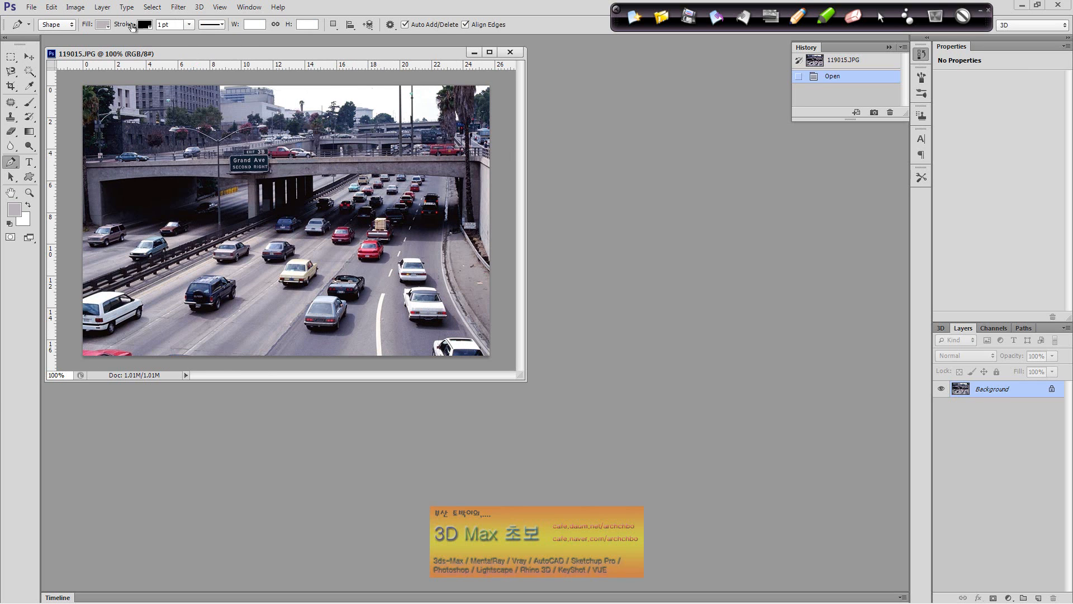
Open a new Levels adjustment and set the black point from the dark shadow between the bridge pillars.
left_click(51, 7)
mouse_move(74, 7)
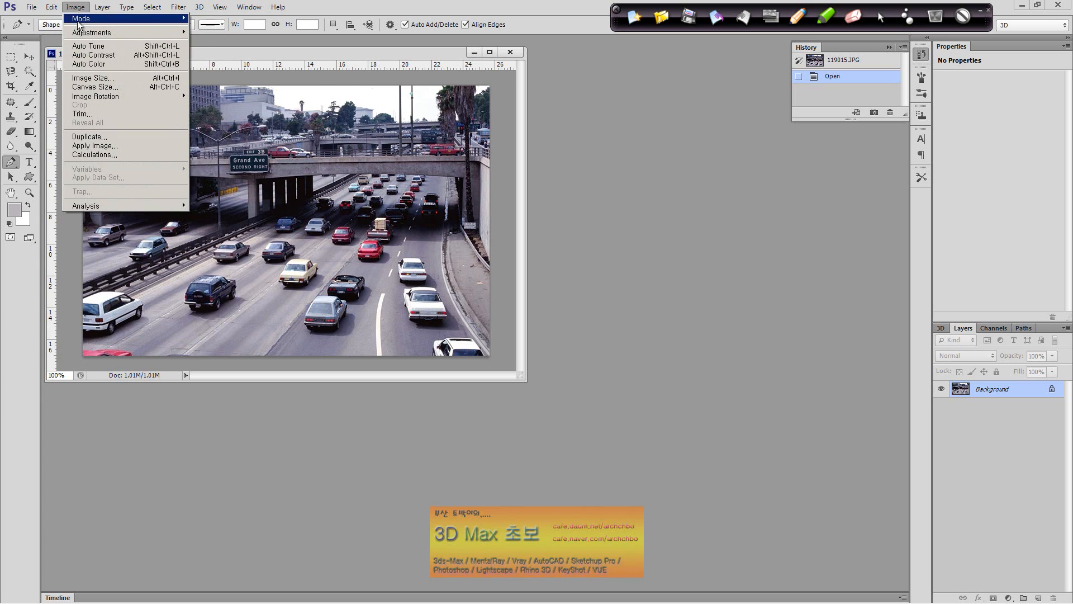
mouse_move(93, 32)
left_click(222, 40)
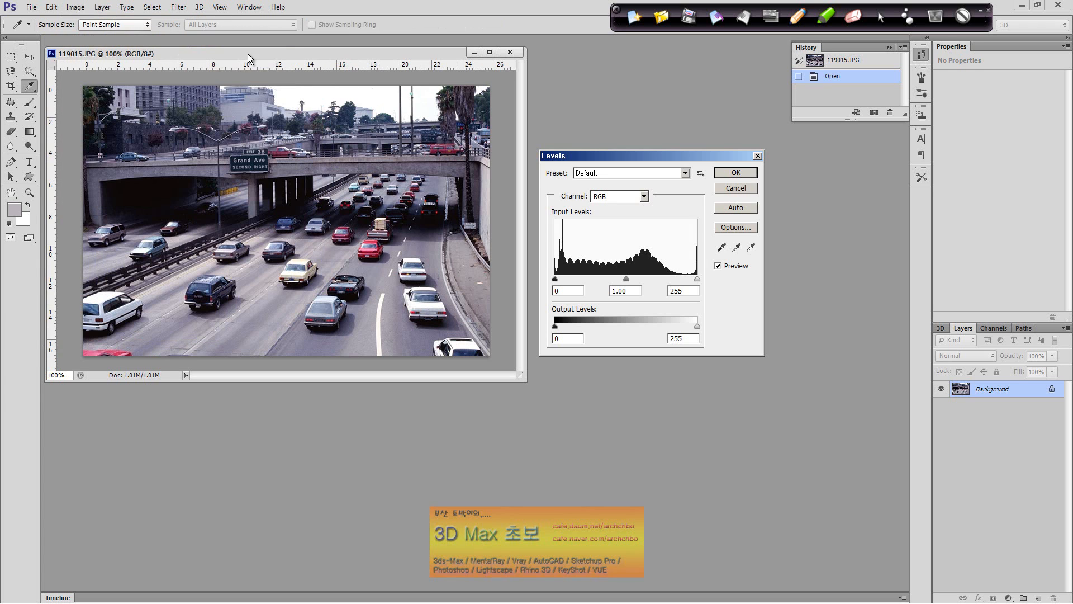
left_click(721, 247)
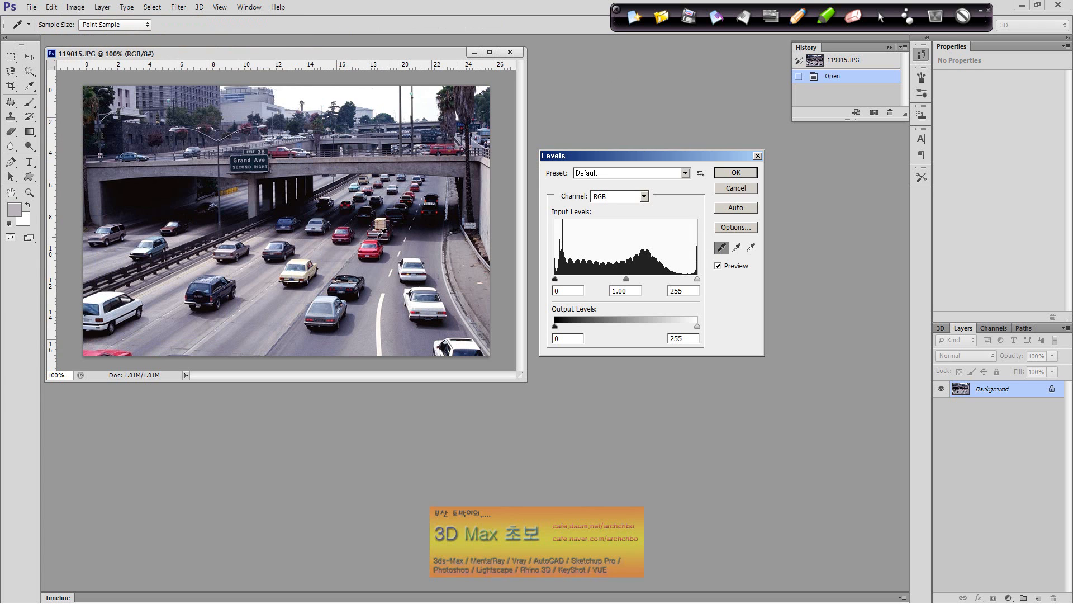
left_click(282, 188)
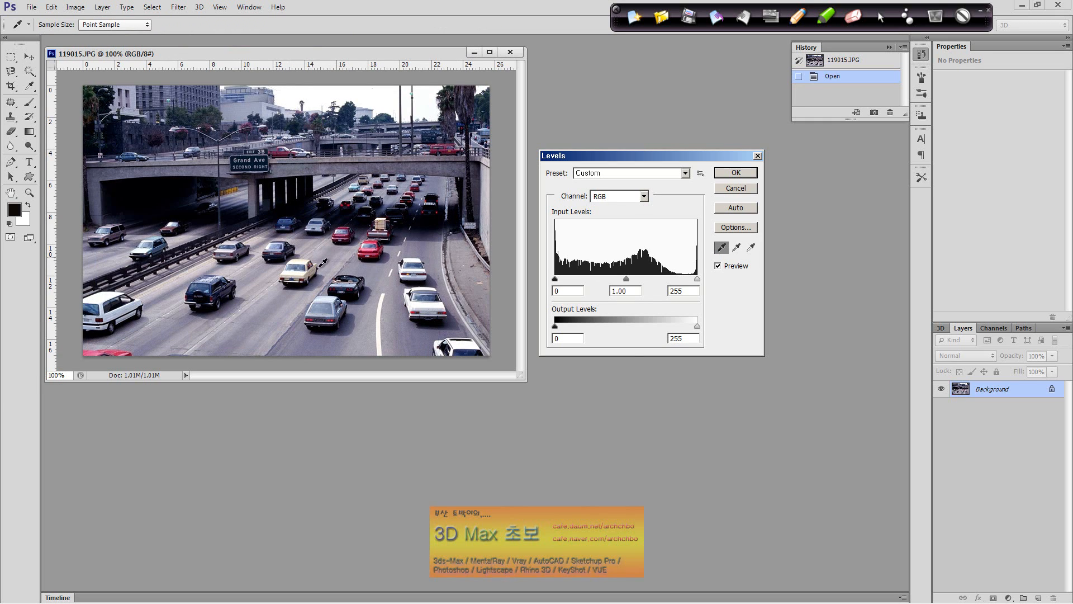
Set the gray point from the distant roadway beyond the bridge and the white point from the foreground road surface.
left_click(737, 248)
left_click(343, 192)
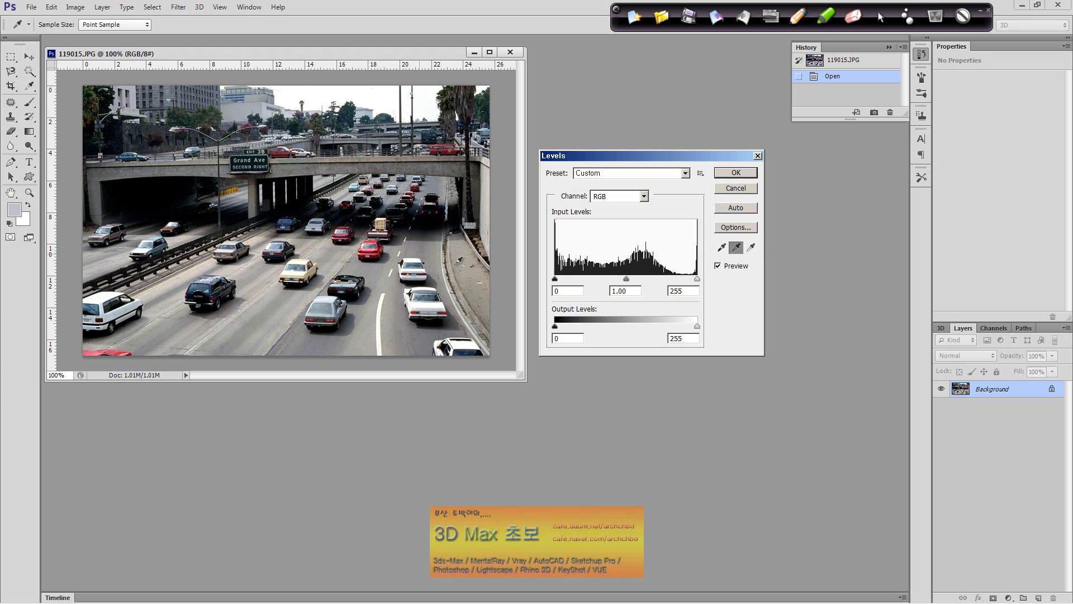
left_click(754, 245)
left_click(187, 331)
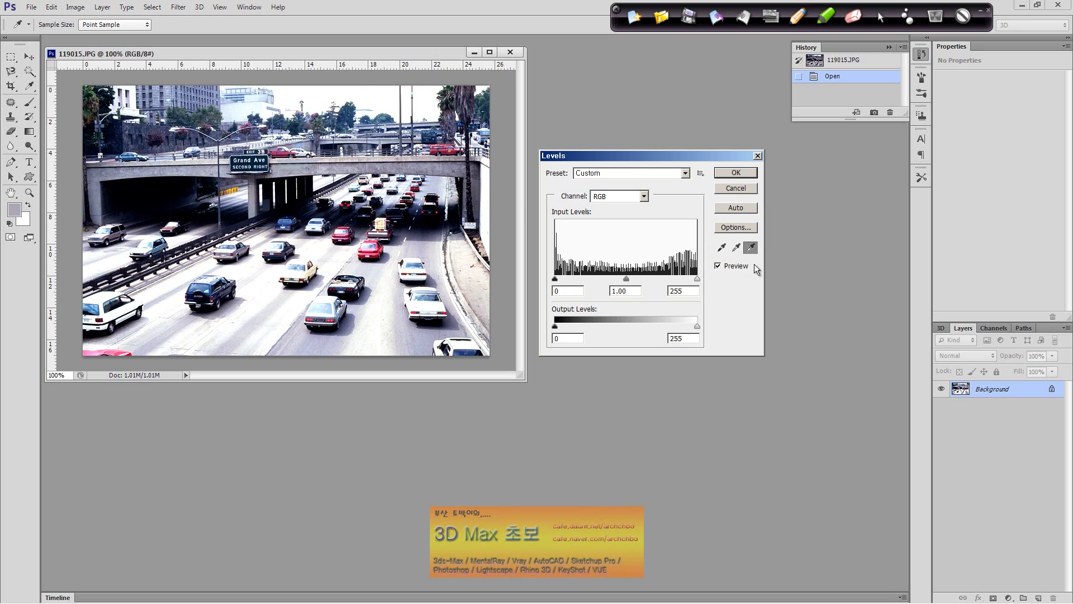
Try shifting the input sliders to a black level of 4 and midtones of 1.02, nudge the black level again, and cancel the Levels adjustment.
left_click_drag(625, 280, 558, 278)
mouse_move(697, 278)
left_mouse_down()
mouse_move(679, 277)
mouse_move(698, 277)
left_mouse_up()
mouse_move(607, 279)
left_mouse_down()
mouse_move(642, 281)
mouse_move(627, 282)
left_mouse_up()
left_click(626, 284)
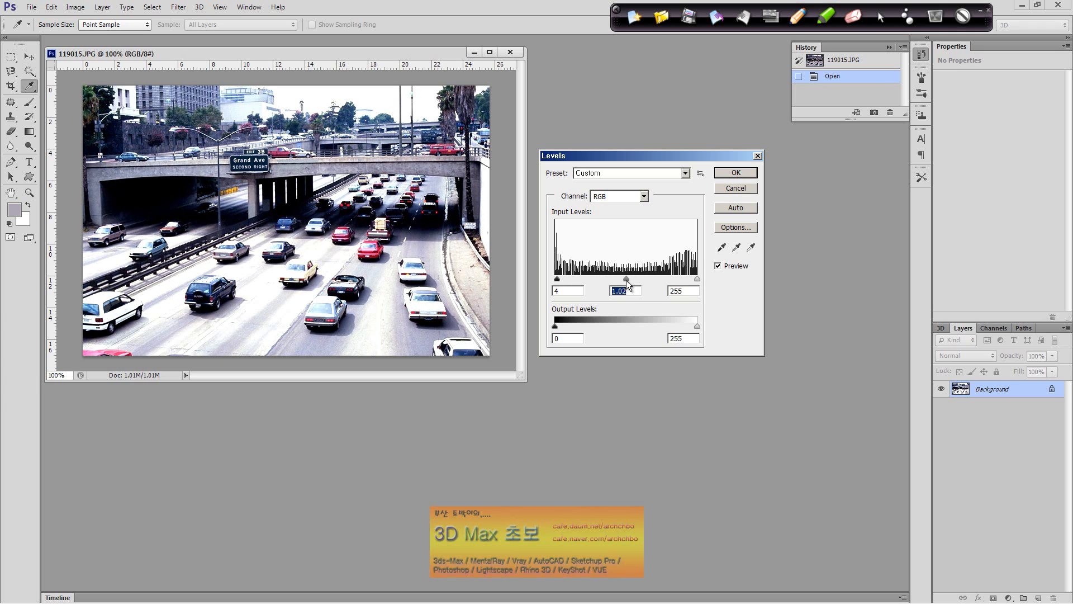
mouse_move(558, 280)
left_mouse_down()
mouse_move(576, 281)
mouse_move(560, 285)
left_mouse_up()
left_click(560, 284)
left_click(755, 188)
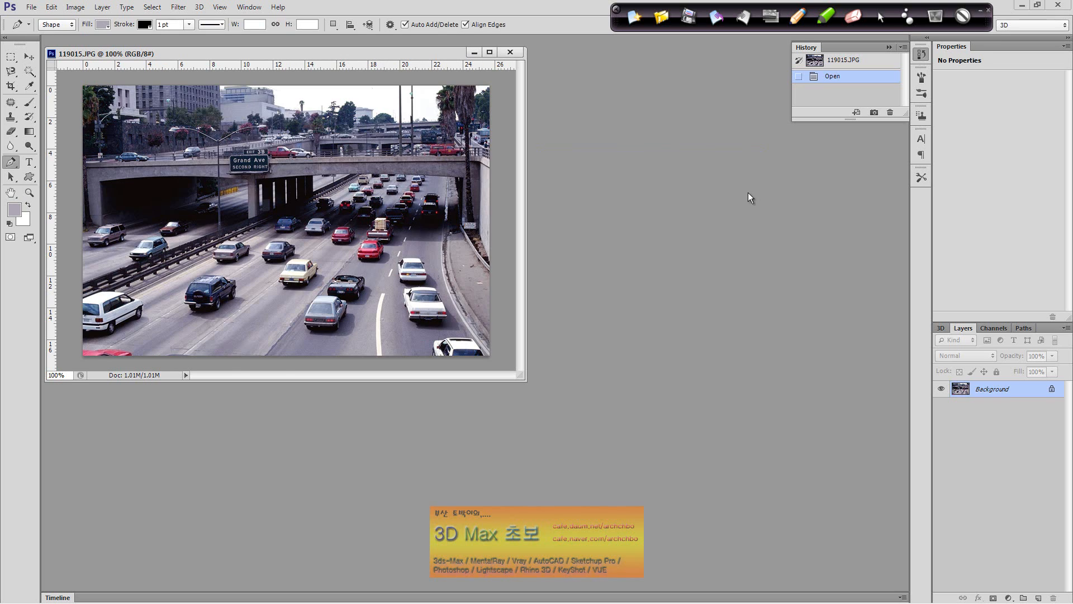